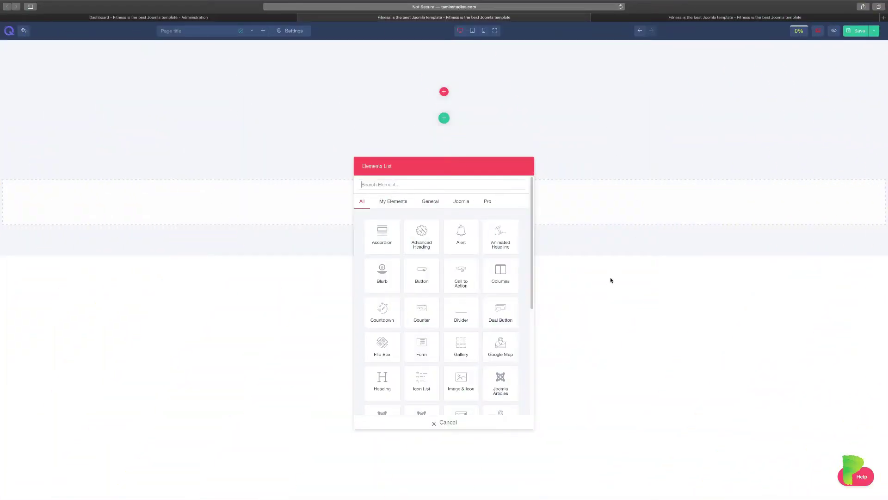
# Add an Image element with the smiling-woman photo, caption 'Woman smiling' and link URL #
pyautogui.click(461, 387)
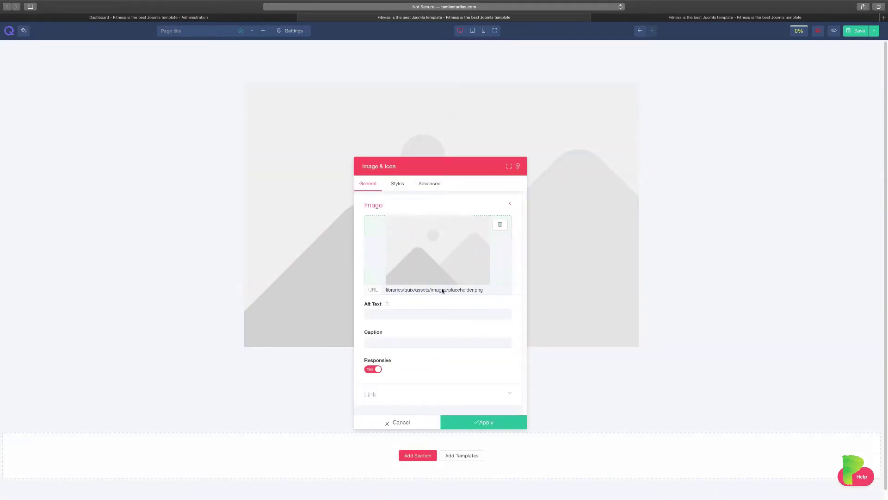
pyautogui.click(452, 242)
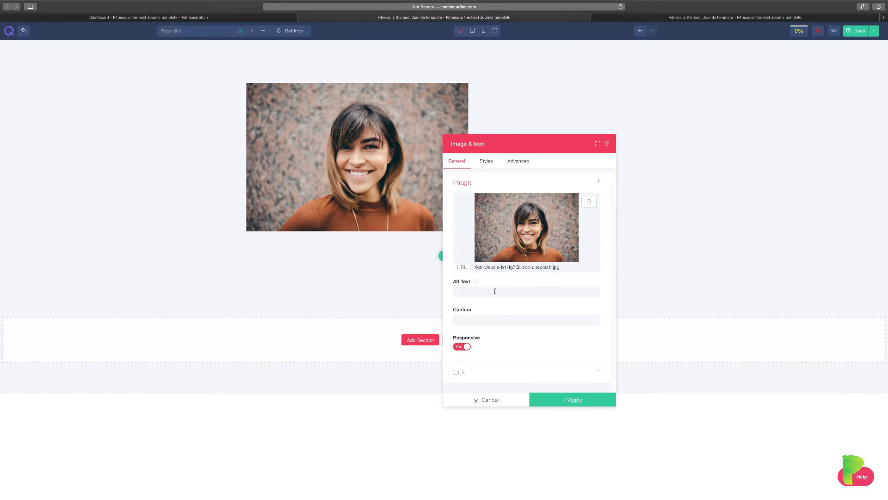
pyautogui.click(492, 293)
pyautogui.write('woman m')
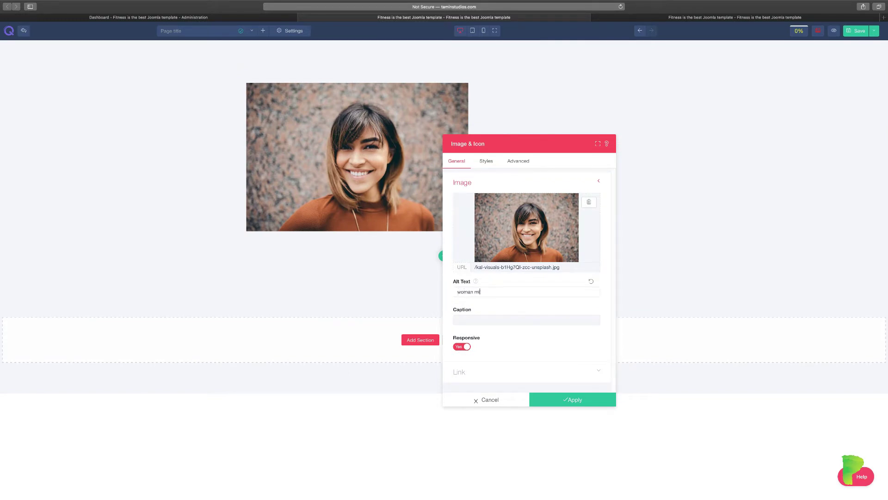
pyautogui.write('iling')
pyautogui.press('Tab')
pyautogui.write('Woman smi')
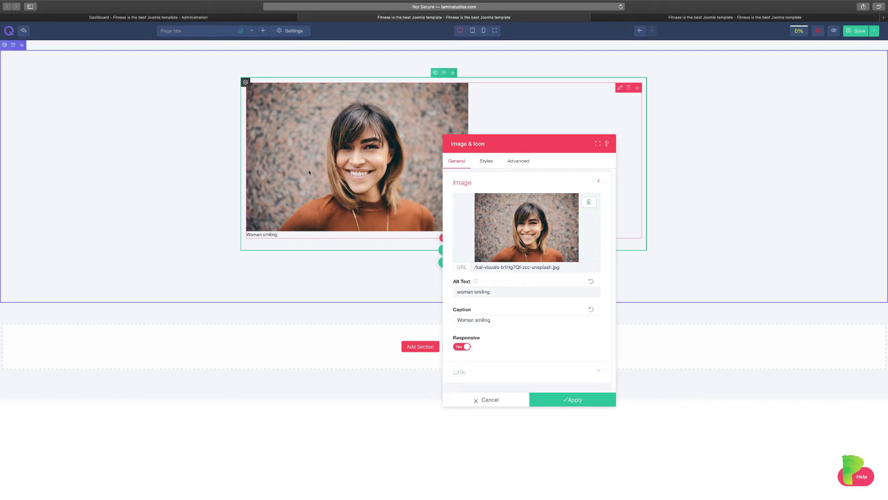
pyautogui.click(469, 375)
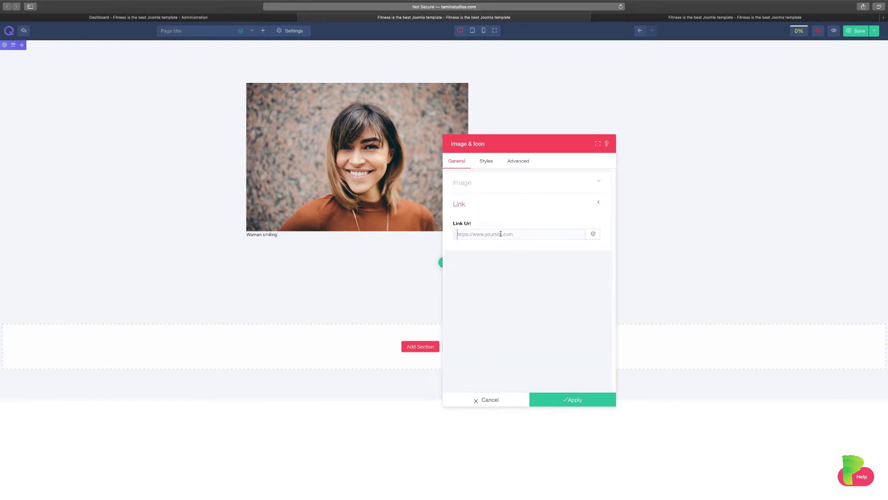
pyautogui.write('#')
pyautogui.click(464, 182)
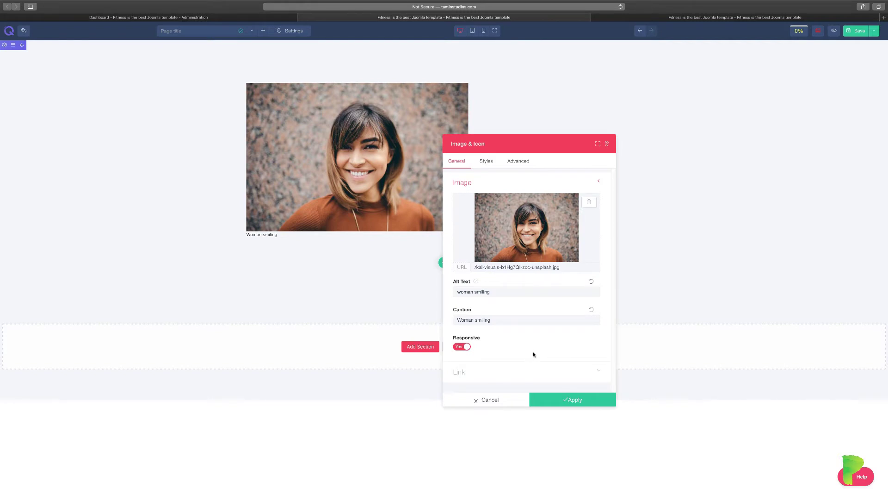
# Give the photo a Solid border in the Styles border settings, with a pink border colour
pyautogui.click(487, 164)
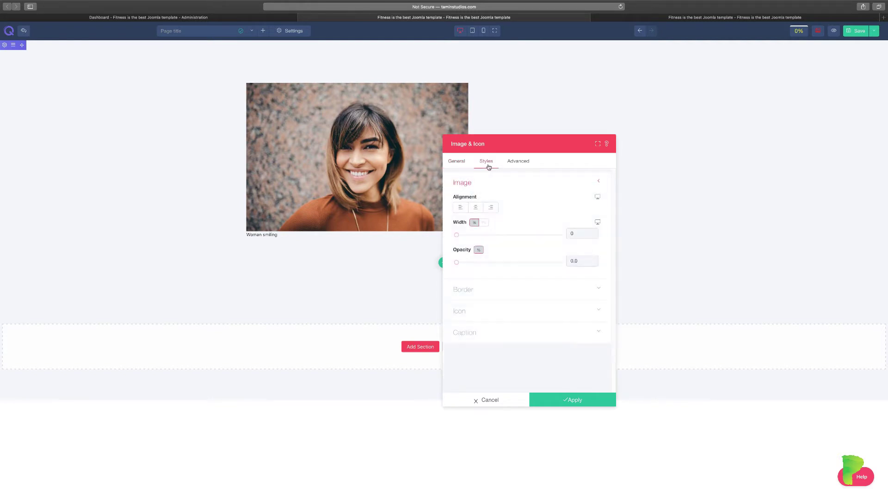
pyautogui.click(482, 291)
pyautogui.click(490, 262)
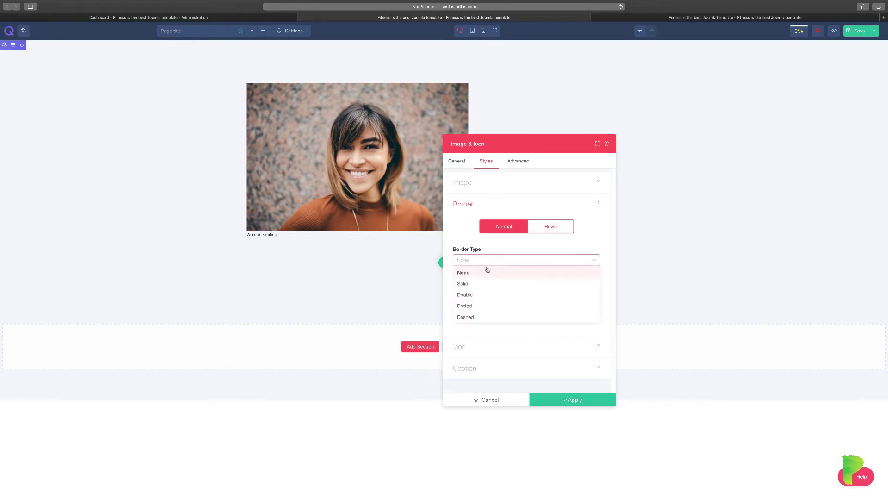
pyautogui.click(465, 283)
pyautogui.click(484, 312)
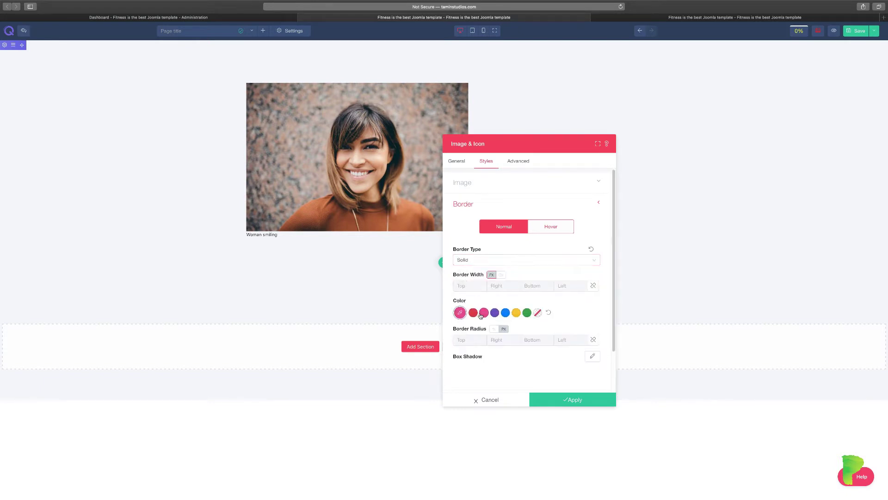
# Set all four linked corner radius values to 33%
pyautogui.click(473, 339)
pyautogui.moveTo(333, 130)
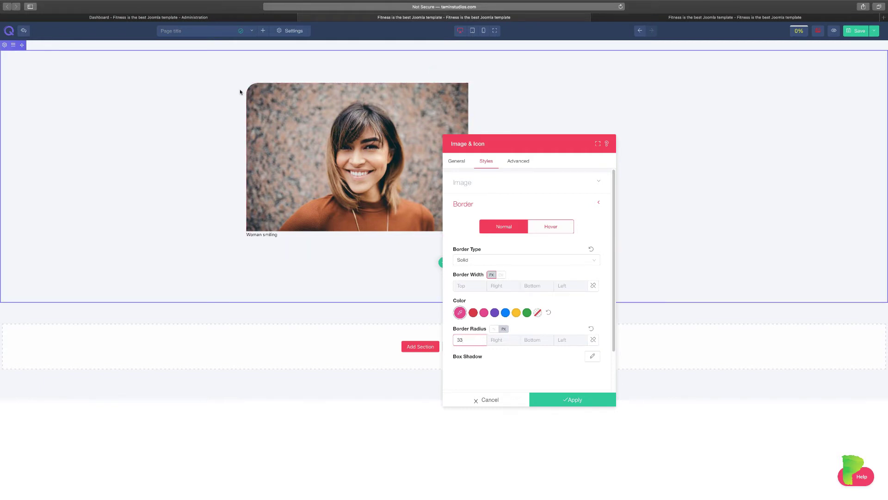
pyautogui.moveTo(495, 143)
pyautogui.mouseDown()
pyautogui.moveTo(680, 144)
pyautogui.moveTo(651, 146)
pyautogui.mouseUp()
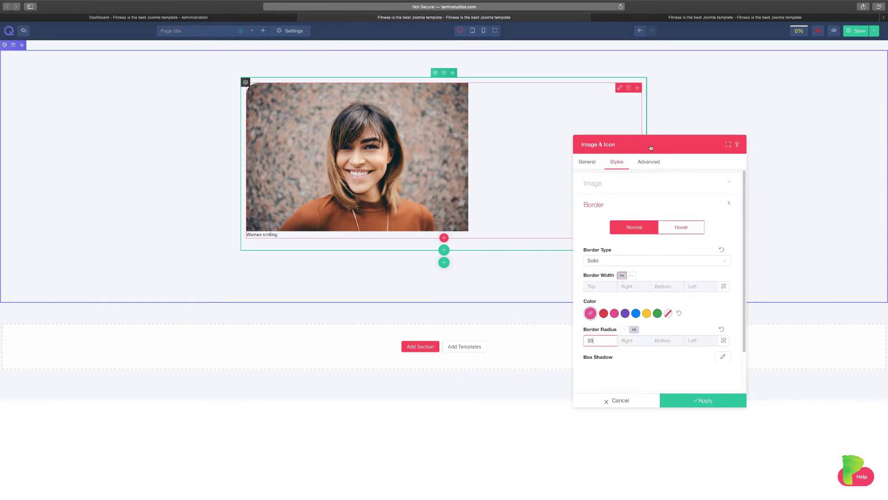
pyautogui.click(667, 340)
pyautogui.write('33')
pyautogui.moveTo(643, 142); pyautogui.dragTo(772, 150)
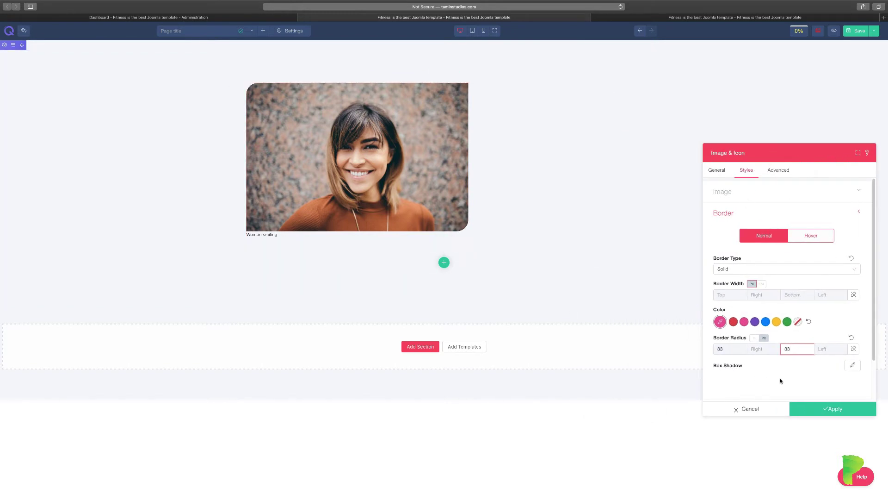
pyautogui.click(853, 349)
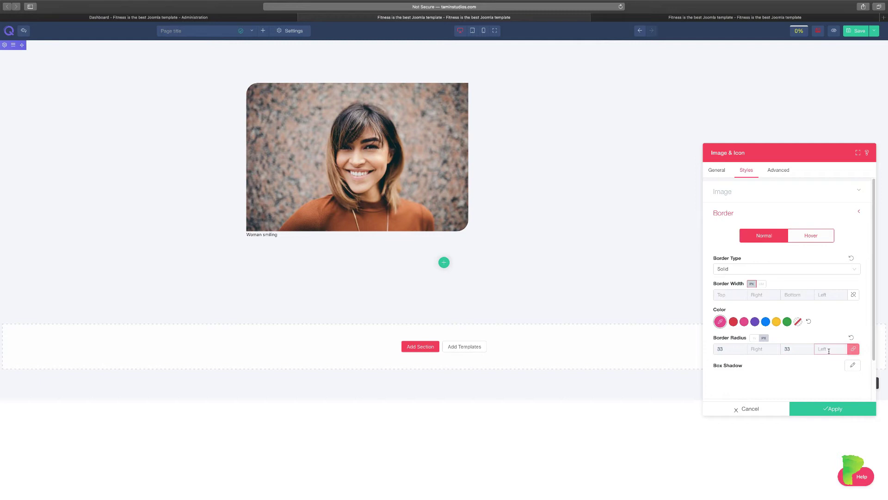
pyautogui.click(760, 348)
pyautogui.write('33')
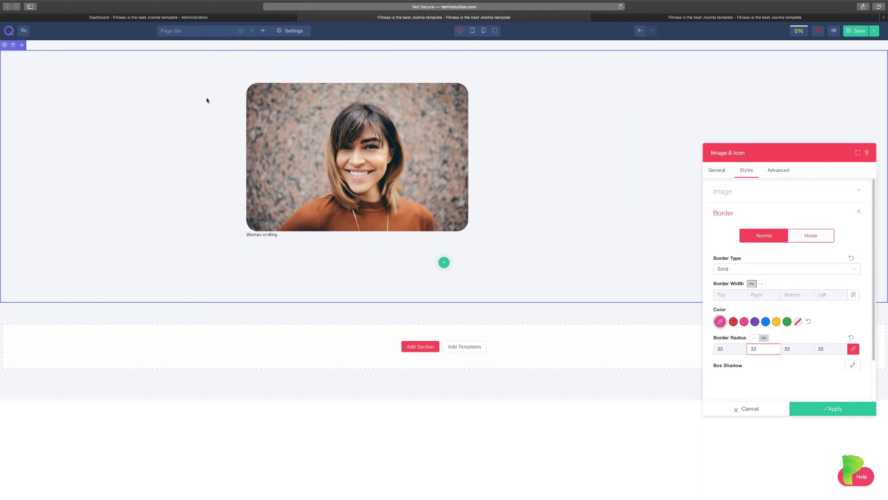
pyautogui.click(754, 338)
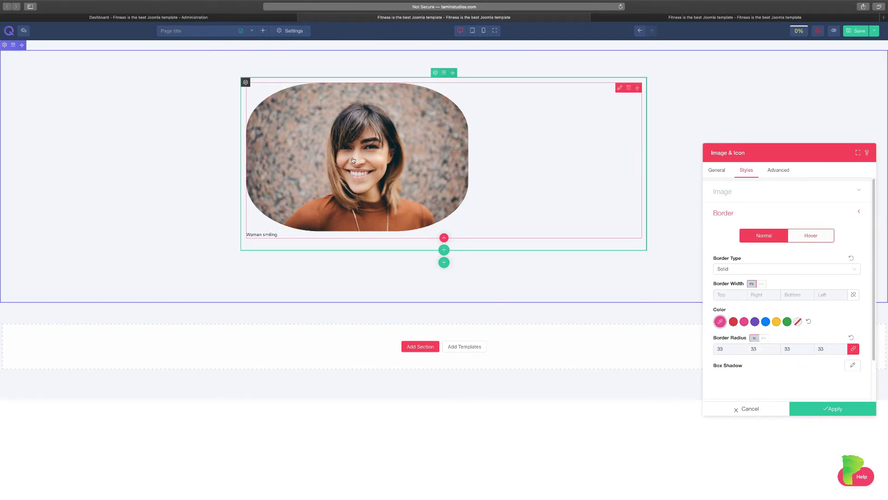
pyautogui.moveTo(417, 174)
pyautogui.moveTo(754, 157); pyautogui.dragTo(700, 148)
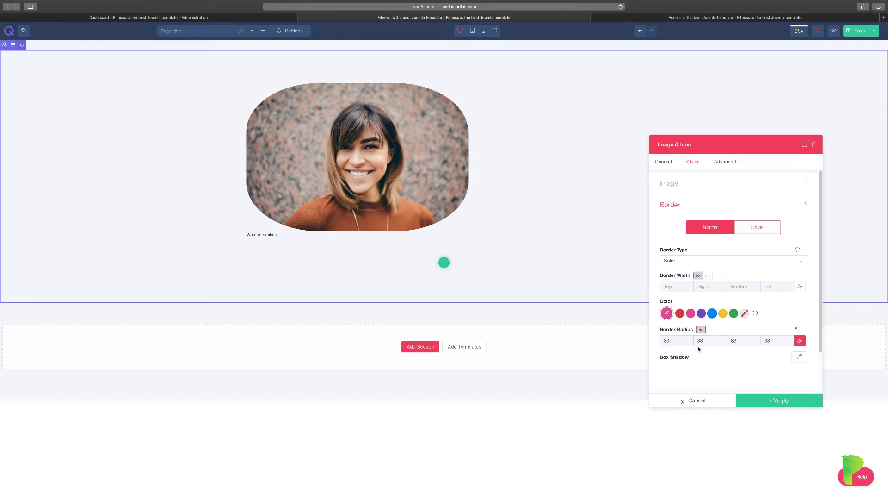
pyautogui.scroll(-2, 697, 353)
pyautogui.scroll(2, 696, 354)
# Set a linked 11 px border width on all four sides of the photo
pyautogui.click(682, 288)
pyautogui.click(800, 286)
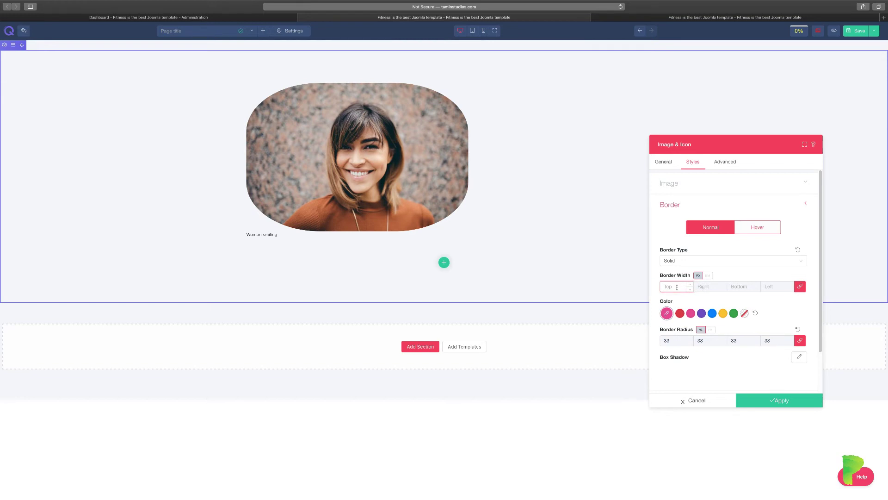
pyautogui.click(677, 287)
pyautogui.write('11')
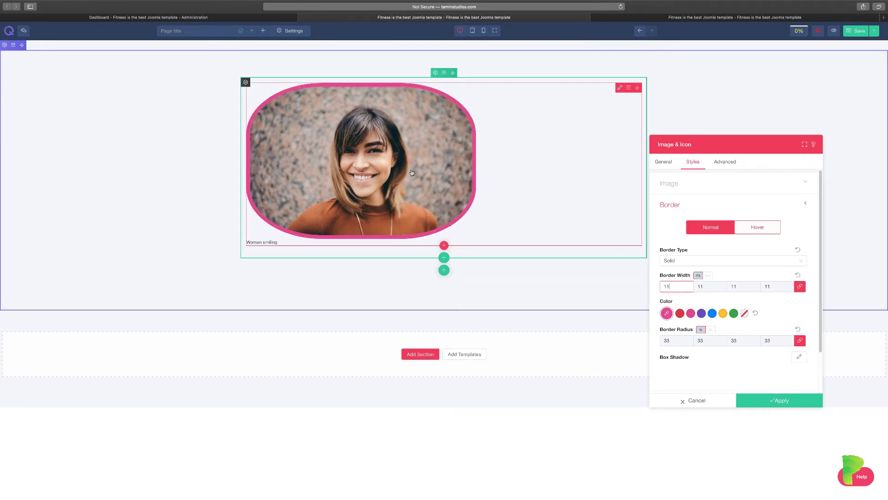
# Cycle the border colour through purple, blue and yellow, ending on green
pyautogui.click(701, 313)
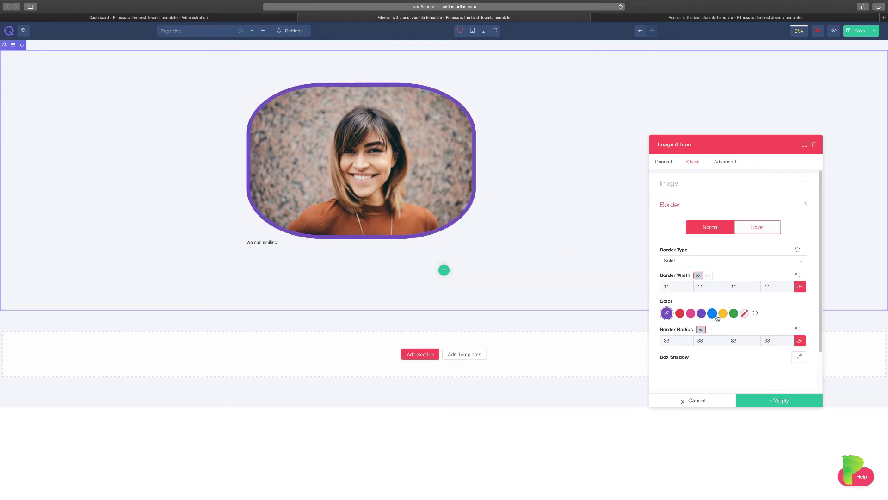
pyautogui.click(712, 313)
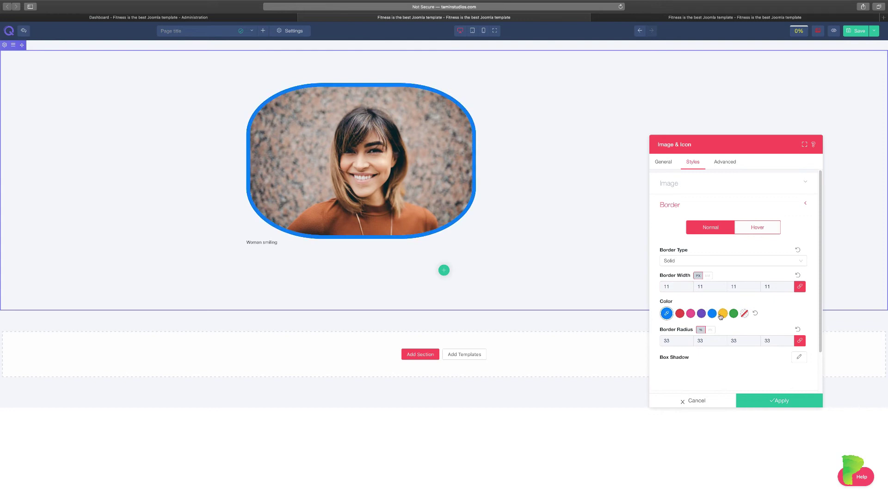
pyautogui.click(722, 313)
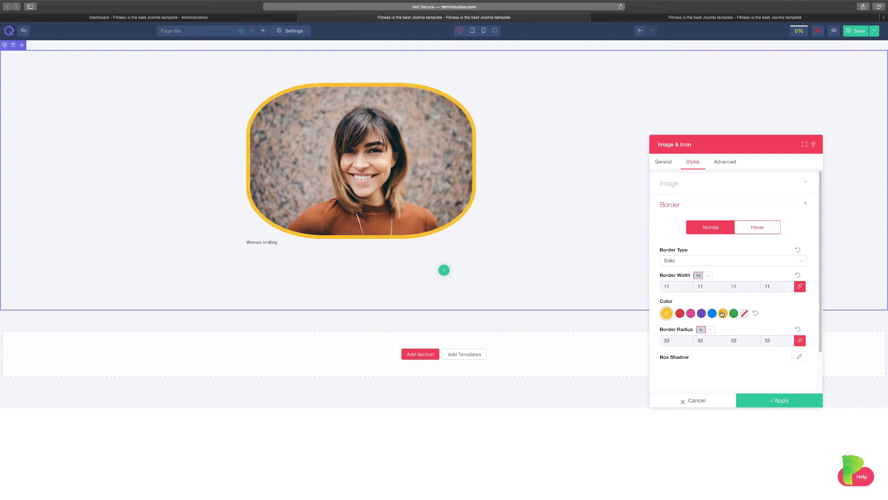
pyautogui.click(735, 313)
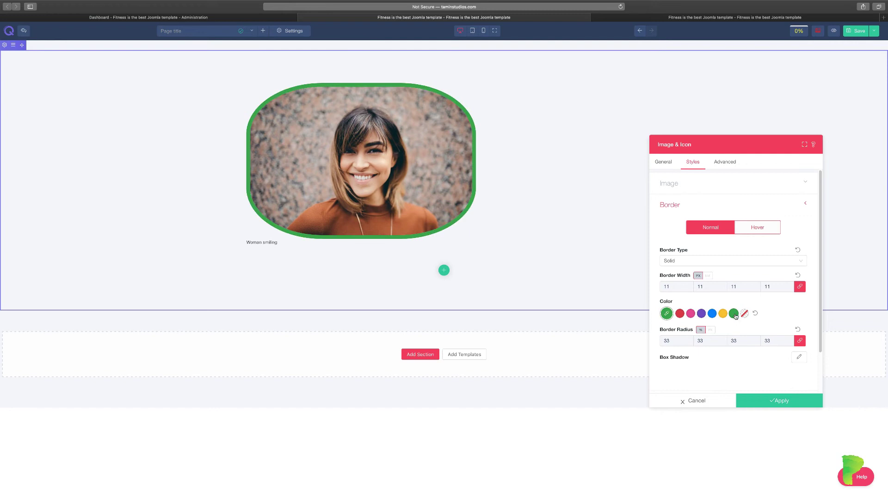
pyautogui.scroll(-2, 721, 317)
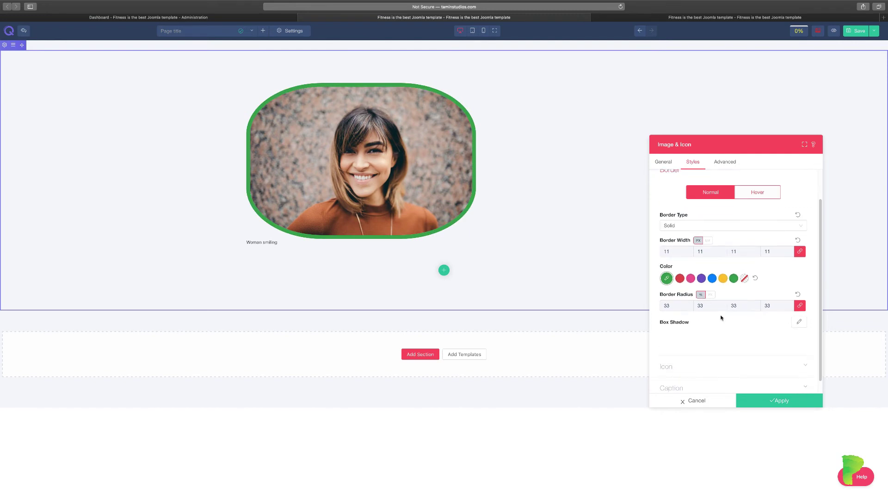
# In Icon styling, try a purple gradient background, then revert to classic colour
pyautogui.click(715, 367)
pyautogui.scroll(-1, 788, 316)
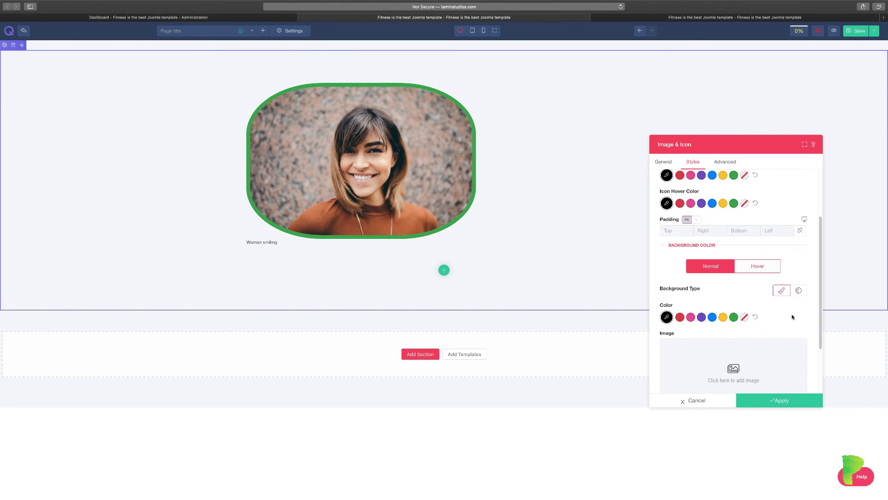
pyautogui.scroll(1, 792, 316)
pyautogui.click(799, 312)
pyautogui.click(702, 339)
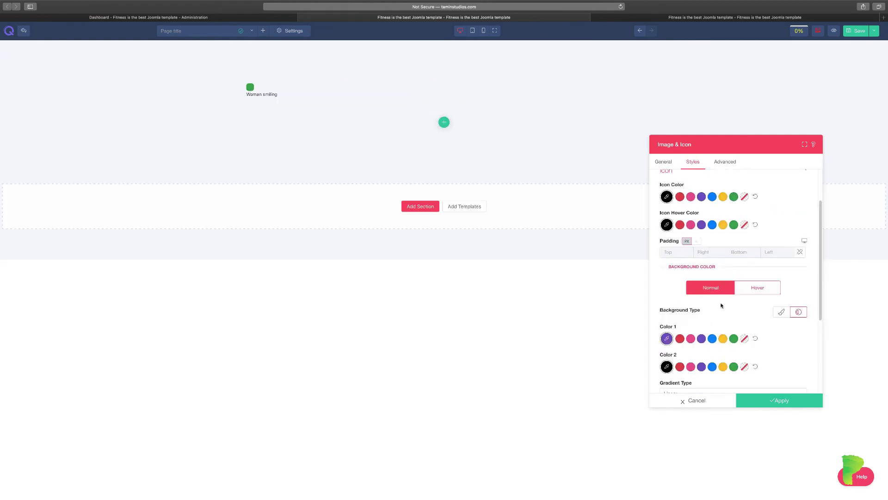
pyautogui.click(781, 312)
pyautogui.scroll(-1, 780, 340)
pyautogui.scroll(-1, 781, 340)
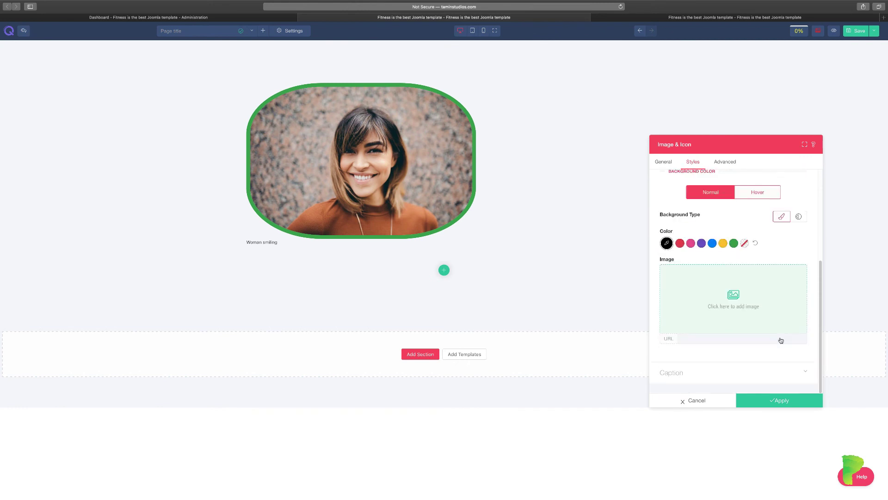
pyautogui.scroll(4, 766, 384)
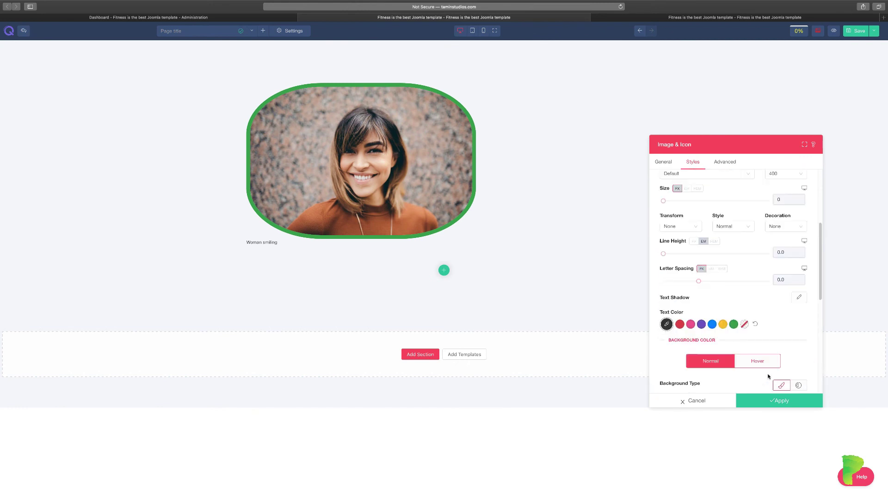
pyautogui.scroll(2, 769, 373)
pyautogui.scroll(-5, 769, 373)
pyautogui.scroll(-2, 772, 357)
pyautogui.scroll(-2, 772, 359)
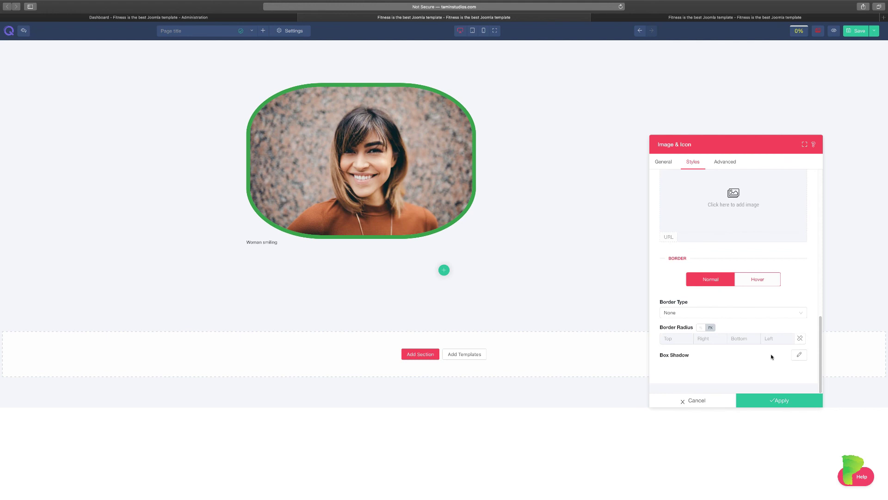
# Try a Solid caption border, set it back to None, and return to General settings
pyautogui.click(690, 313)
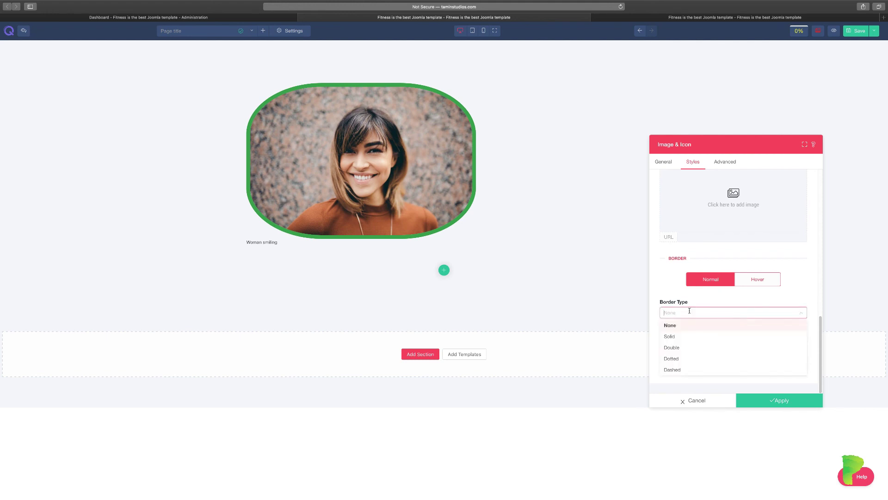
pyautogui.click(683, 338)
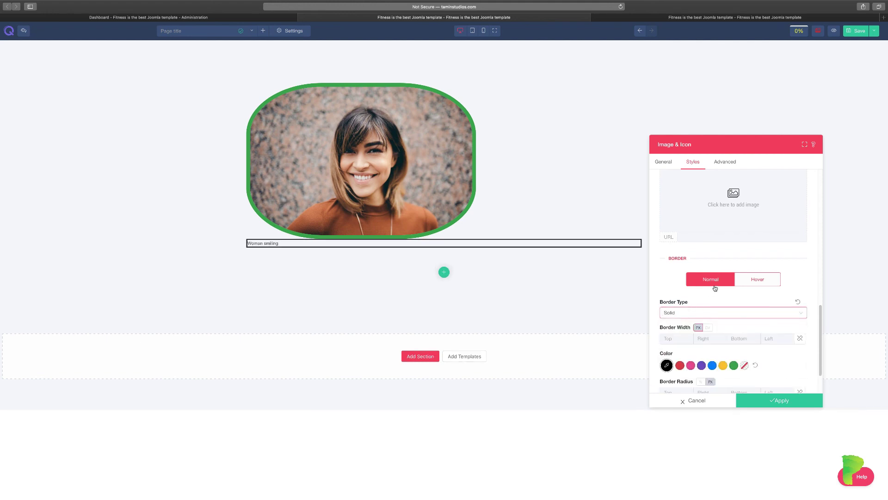
pyautogui.click(722, 314)
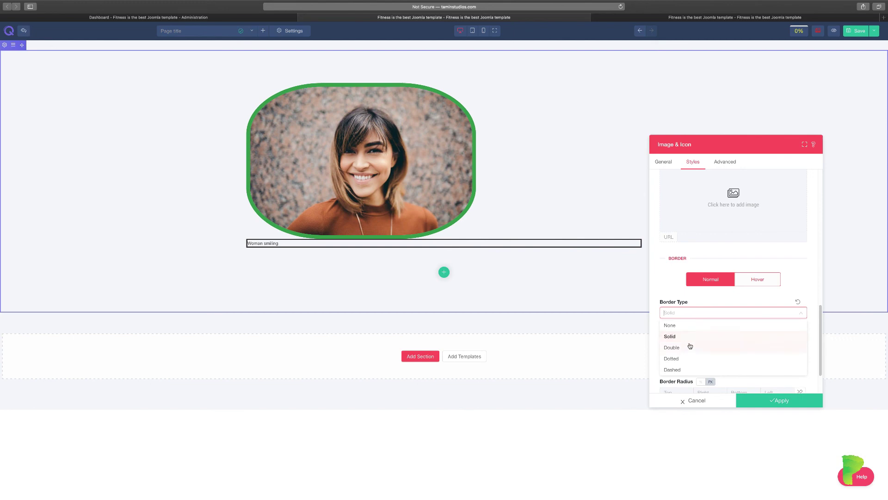
pyautogui.click(670, 323)
pyautogui.scroll(1, 773, 329)
pyautogui.click(666, 163)
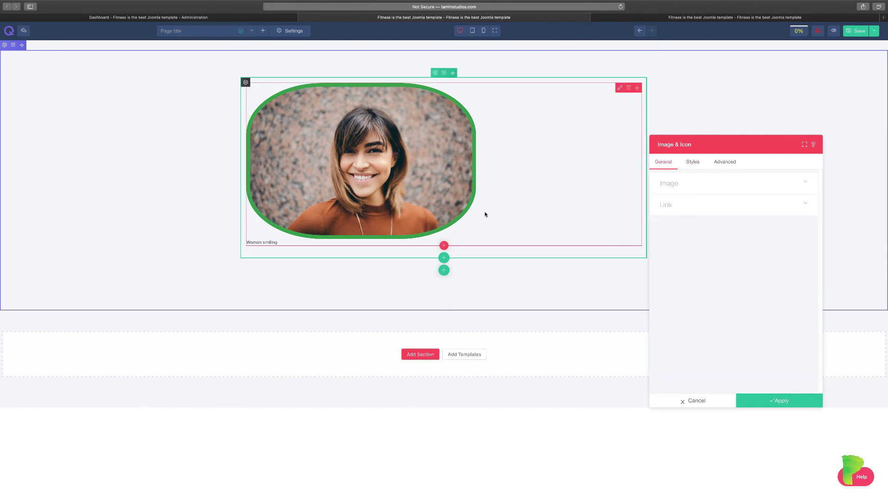